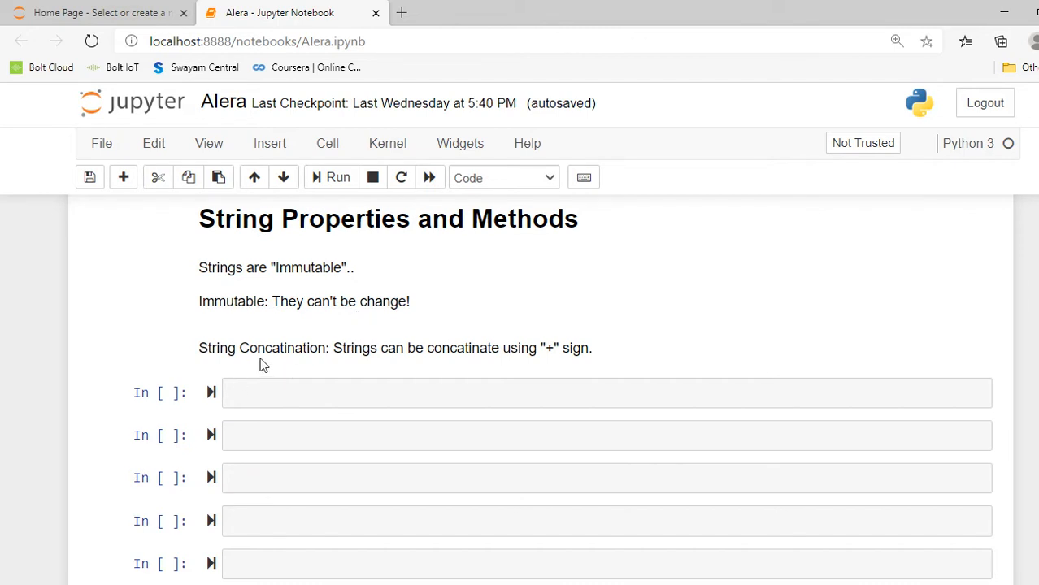
Assign name="Rohit", then run name[0]="M" to trigger the immutability TypeError
click(331, 398)
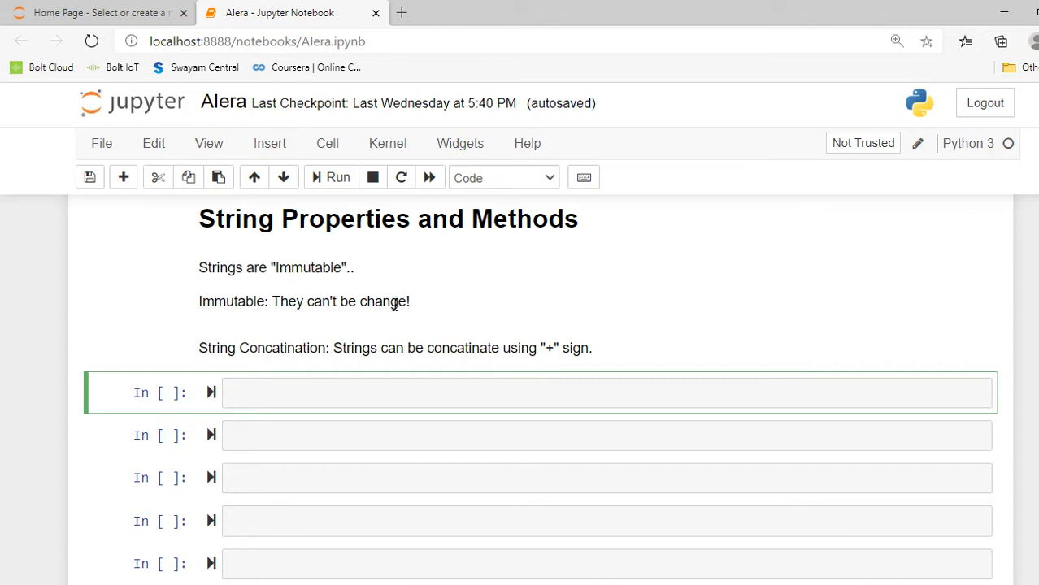
text(nam)
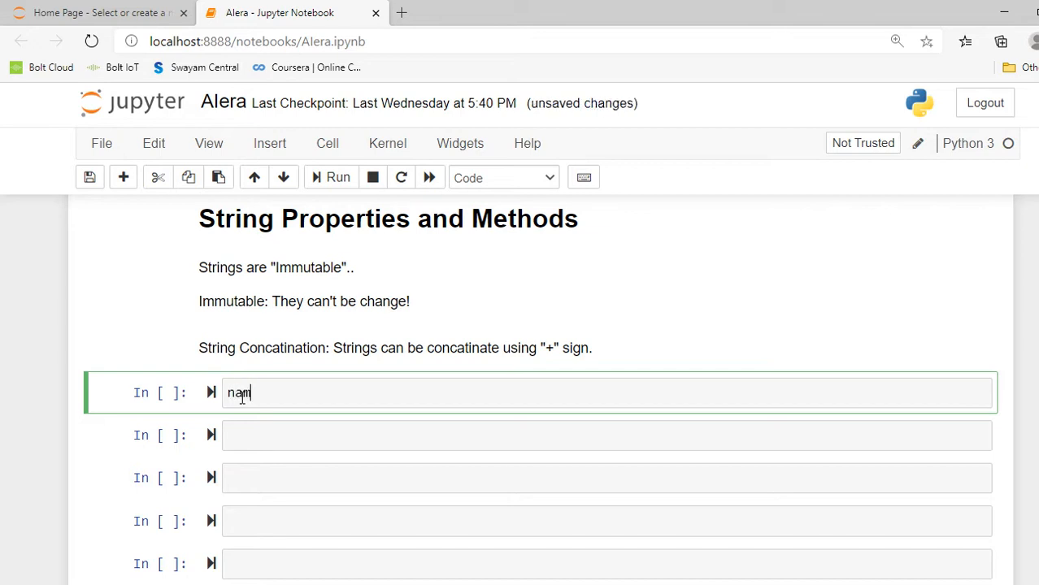
text(e=)
text("Rohit)
key(shift+Return)
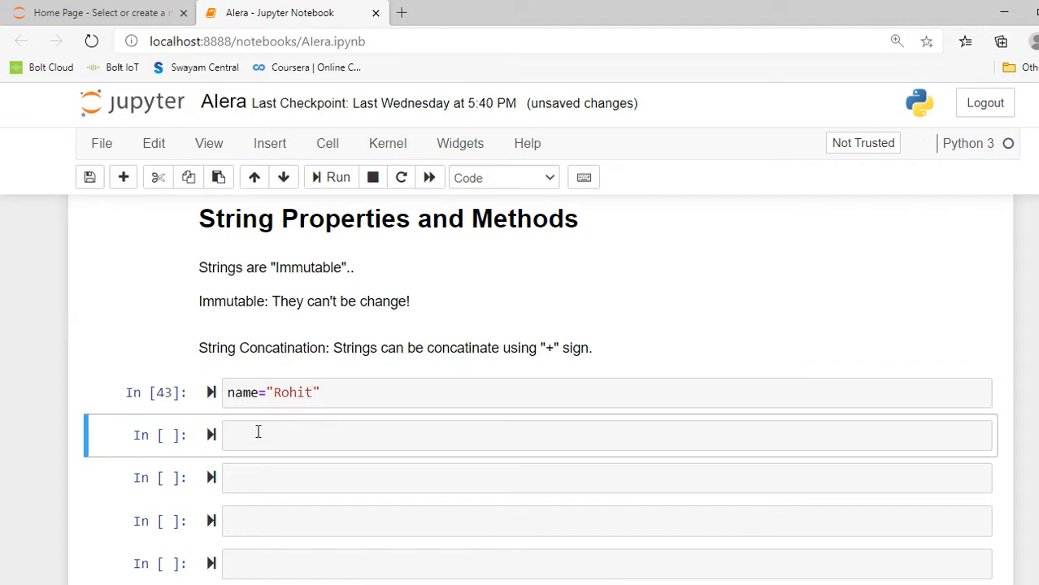
click(258, 431)
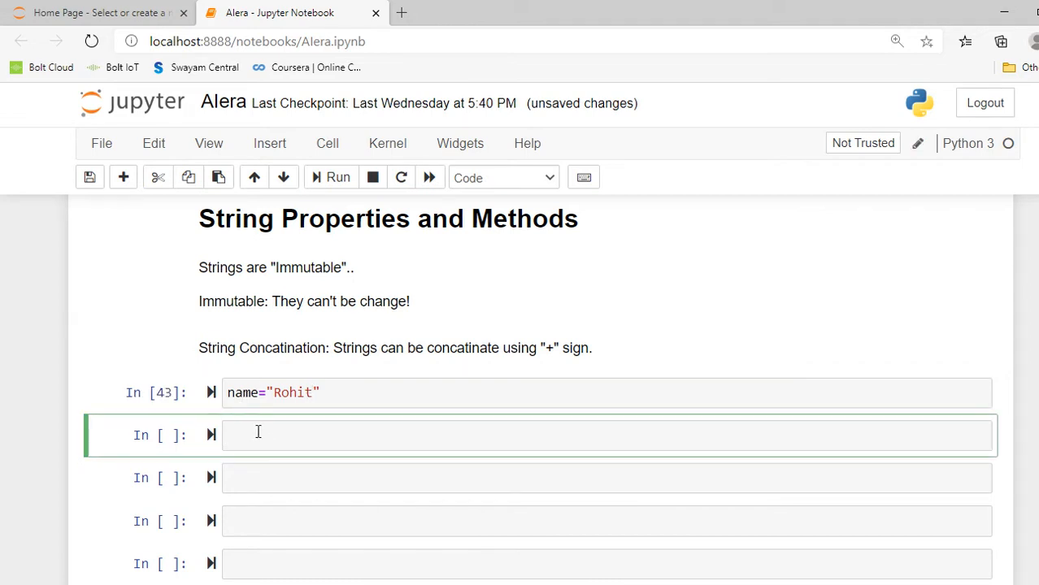
text(name[)
text(0])
text(=)
text("M)
key(shift+Return)
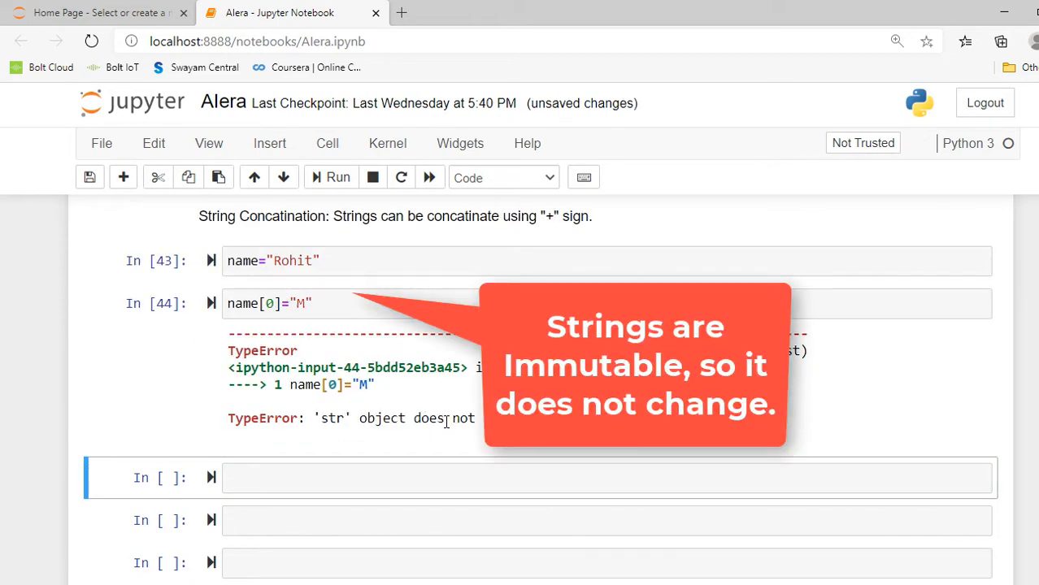
Run last_name=name[1:5] and dismiss the stray Find and Replace dialog
click(326, 481)
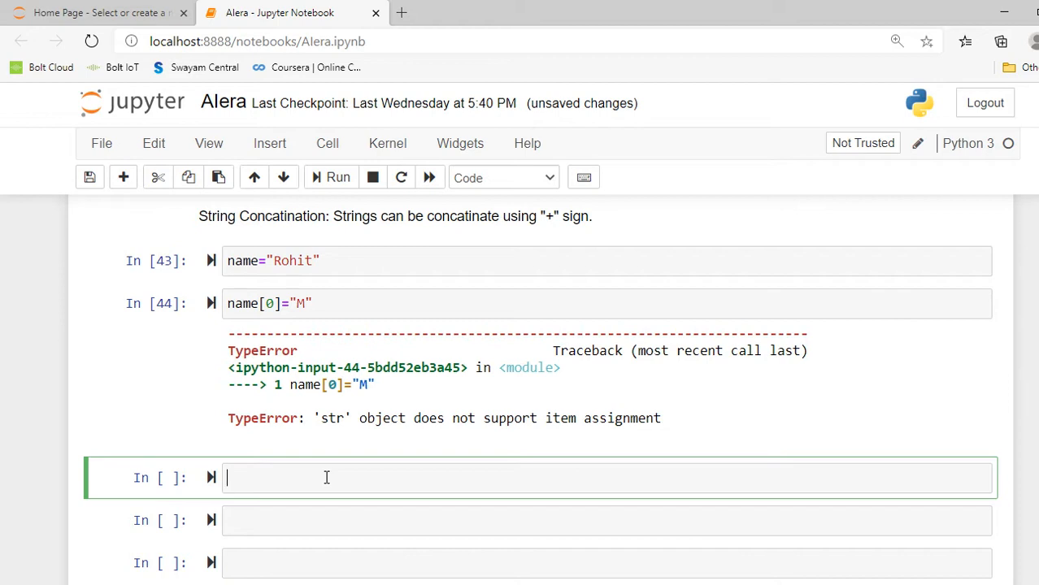
text(ls)
key(BackSpace)
text(ast_name=name)
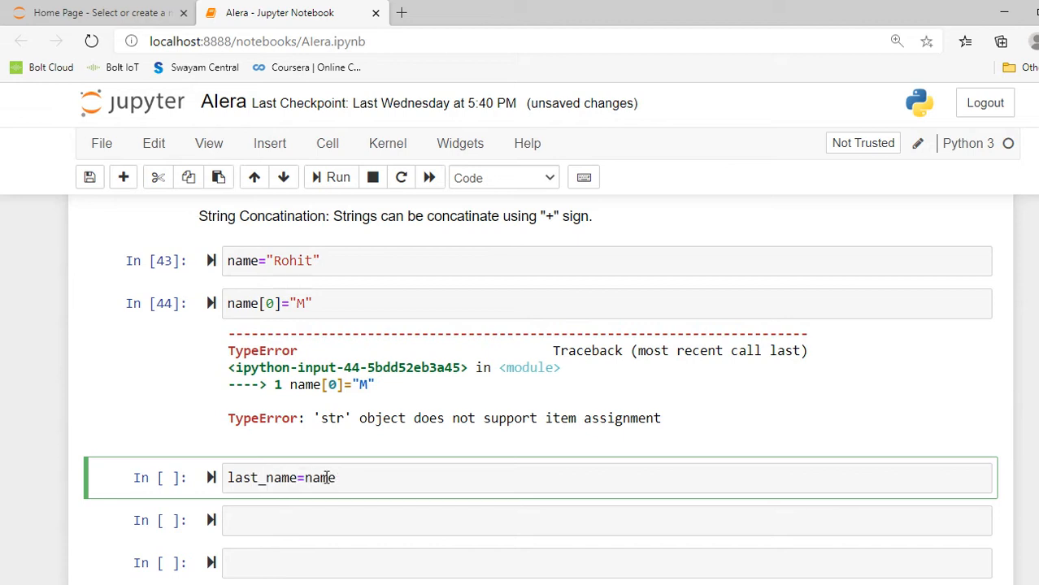
text([1:)
text(5)
key(shift+Return)
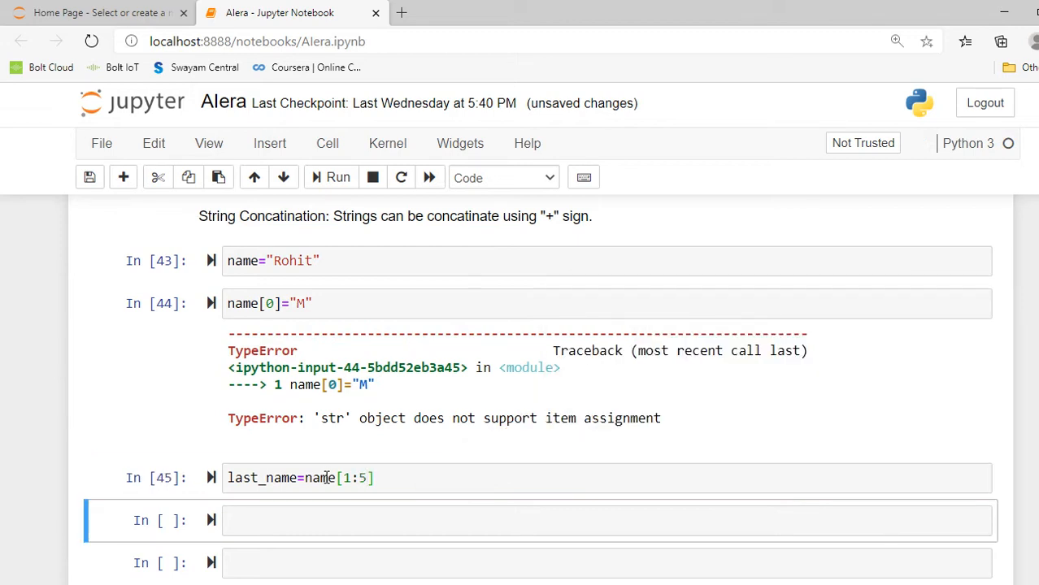
key(f)
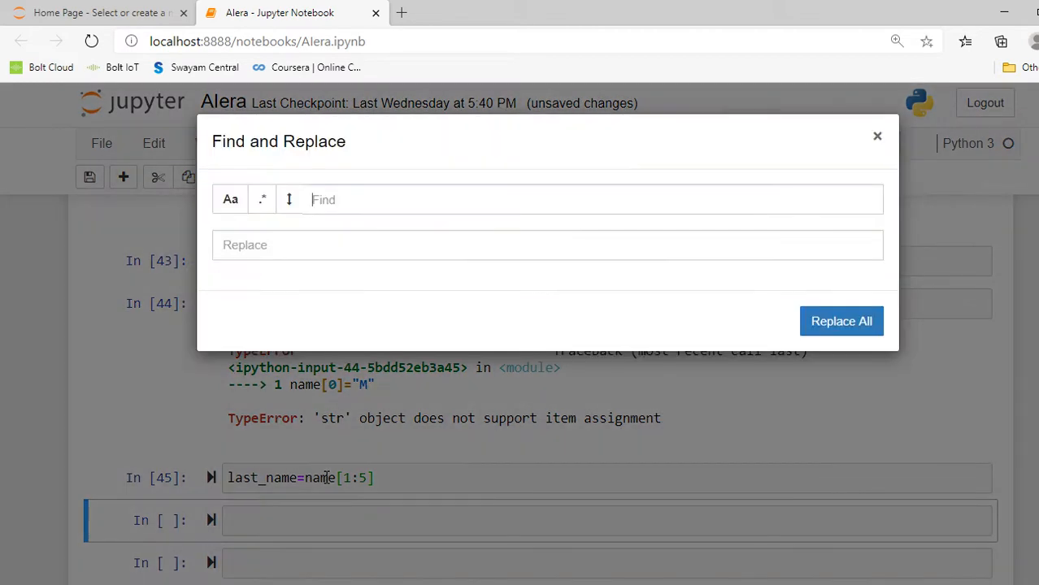
click(876, 136)
Run first_name="M" in the next cell
click(282, 522)
text(first_name=)
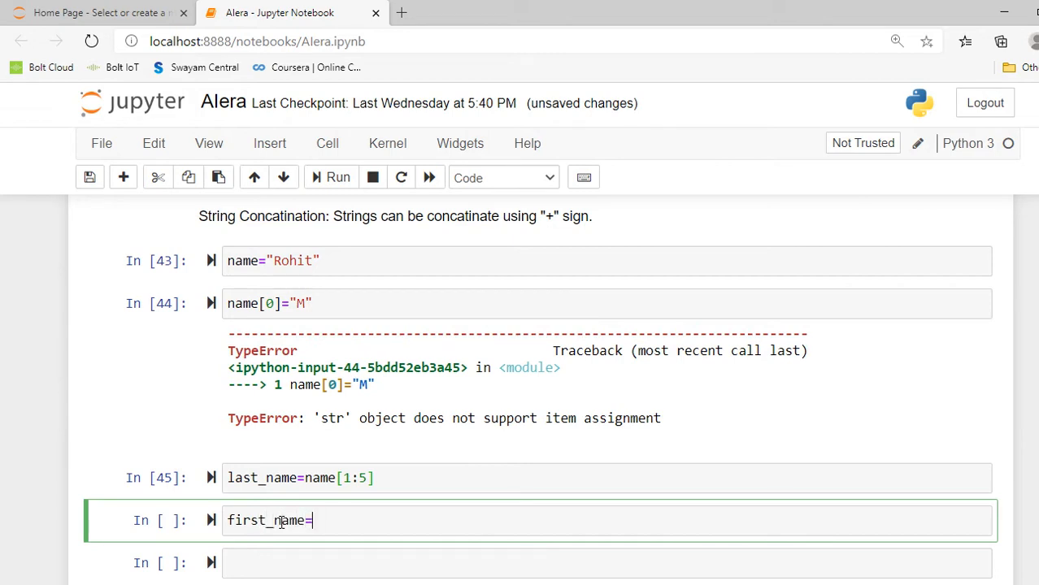
text(")
text(M)
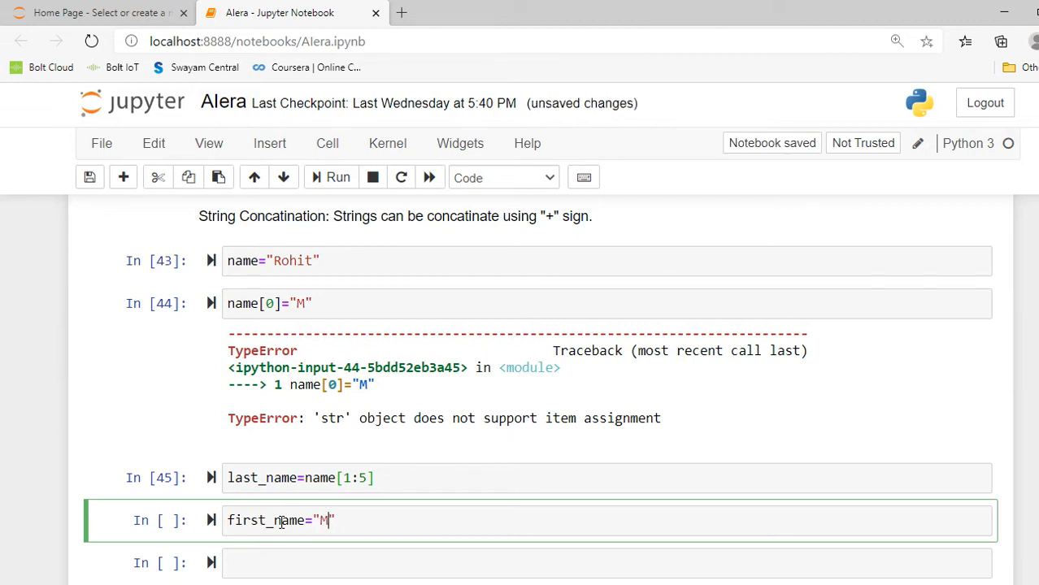
key(shift+Return)
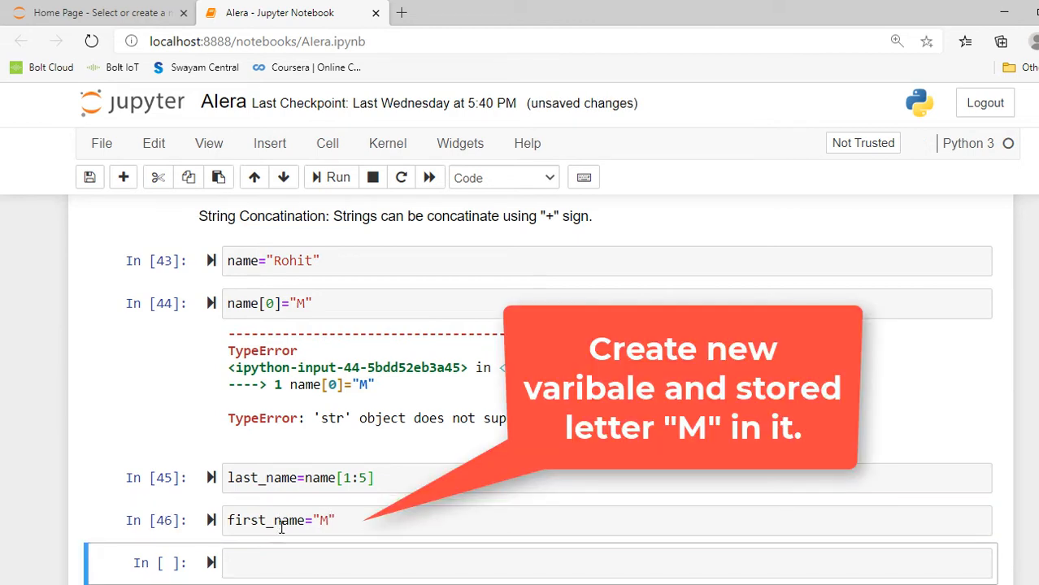
Run full_name=first_name+last_name, correcting typos and dismissing the Find dialog
click(278, 565)
text(full_name)
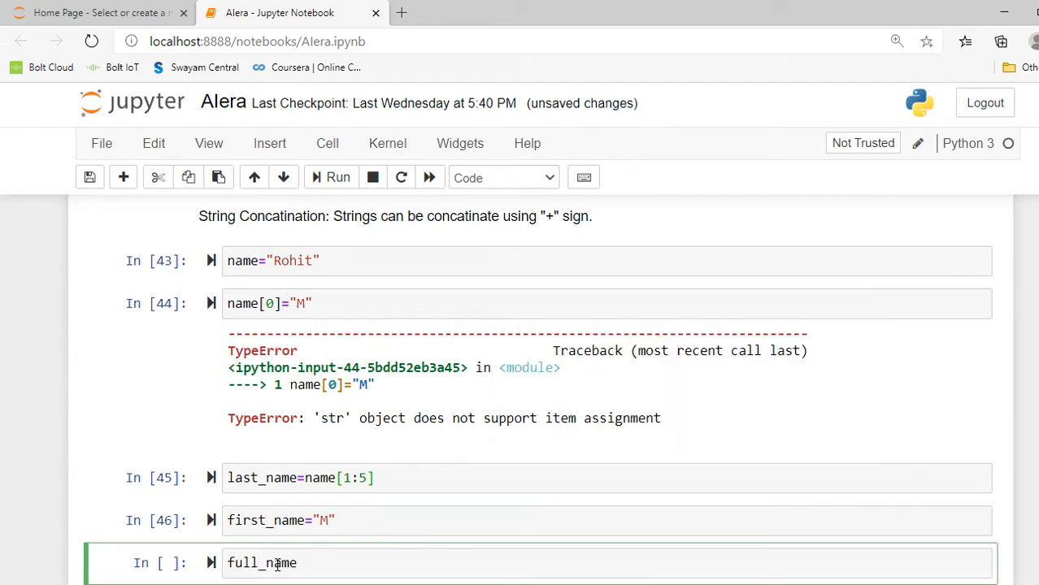
text(=)
text(l)
key(BackSpace)
text(fist)
key(BackSpace)
key(BackSpace)
text(rst_nma)
key(BackSpace)
text(m)
key(BackSpace)
text(ame)
text(+last)
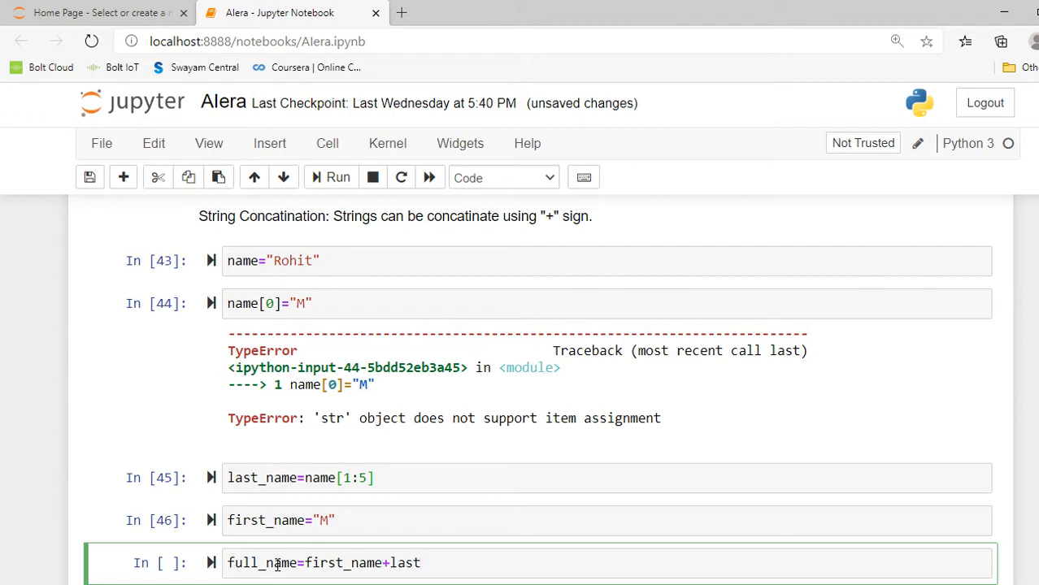
text(_name)
key(shift+Return)
key(f)
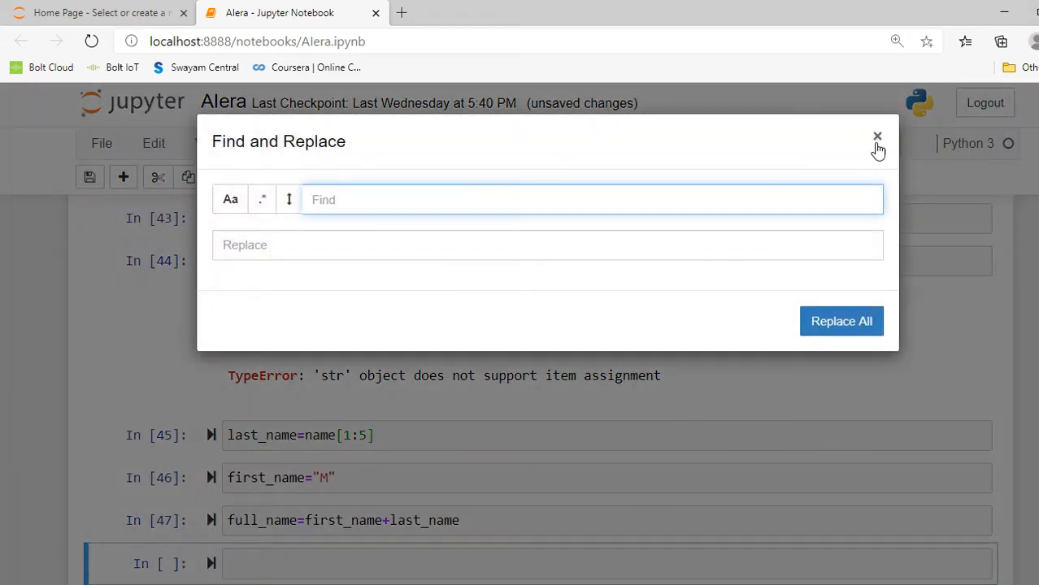
click(877, 137)
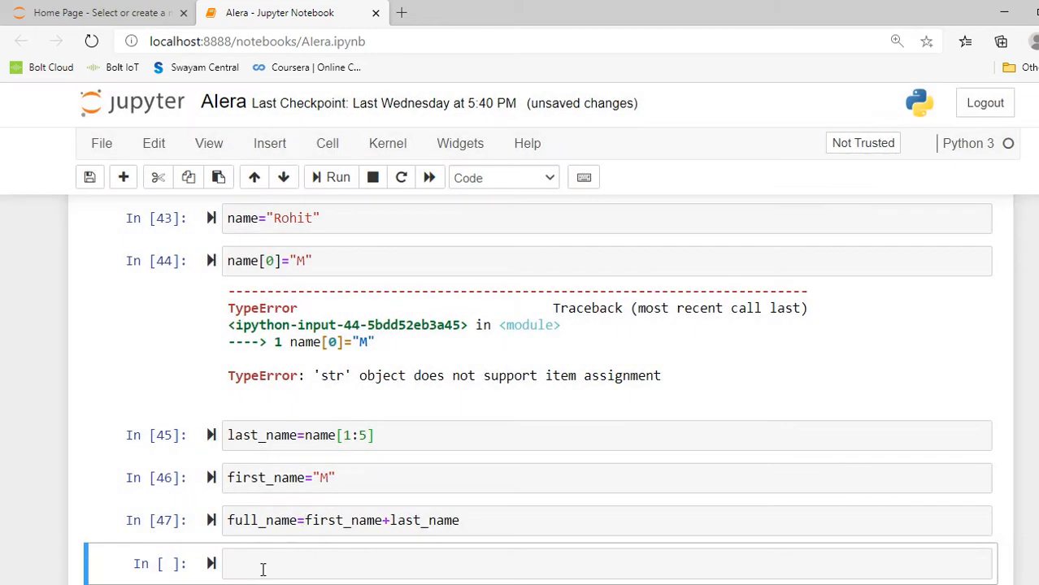
Evaluate full_name in a new cell to output 'Mohit'
key(b)
click(262, 495)
text(full_nmae)
key(BackSpace)
key(BackSpace)
key(BackSpace)
text(ame)
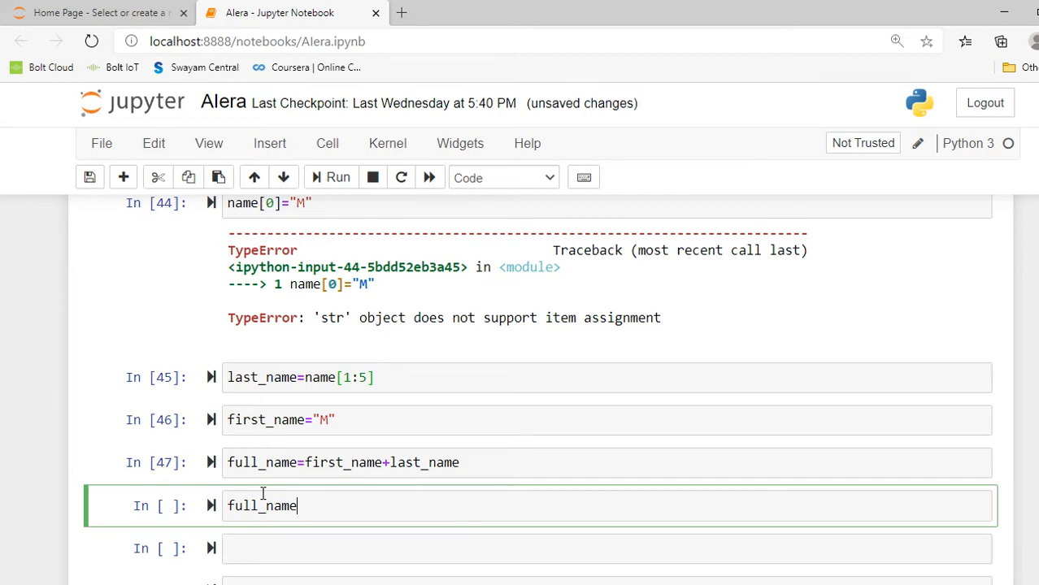
key(shift+Return)
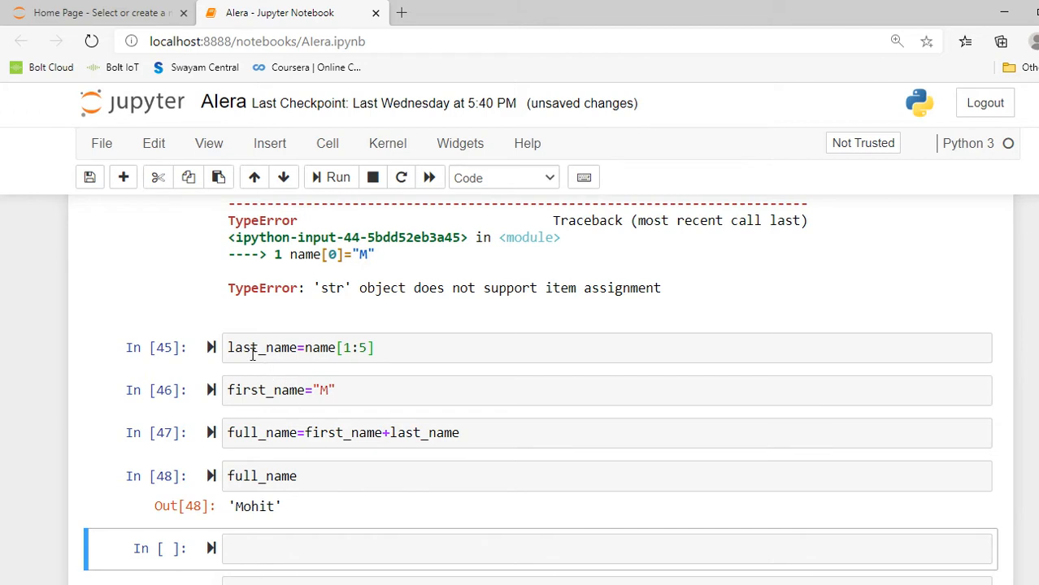
drag(231, 348, 393, 386)
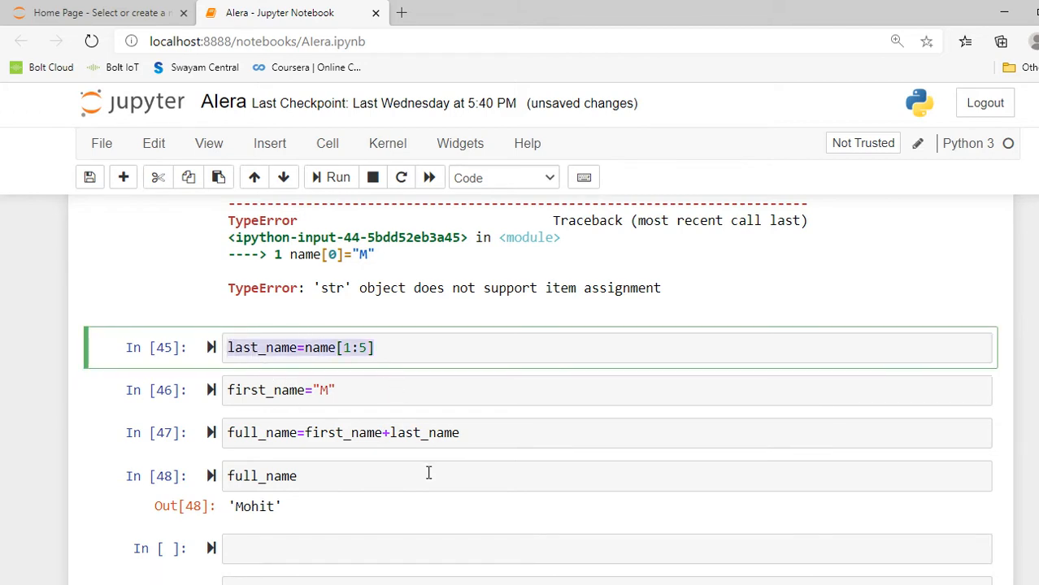
scroll(373, 386, up, 1)
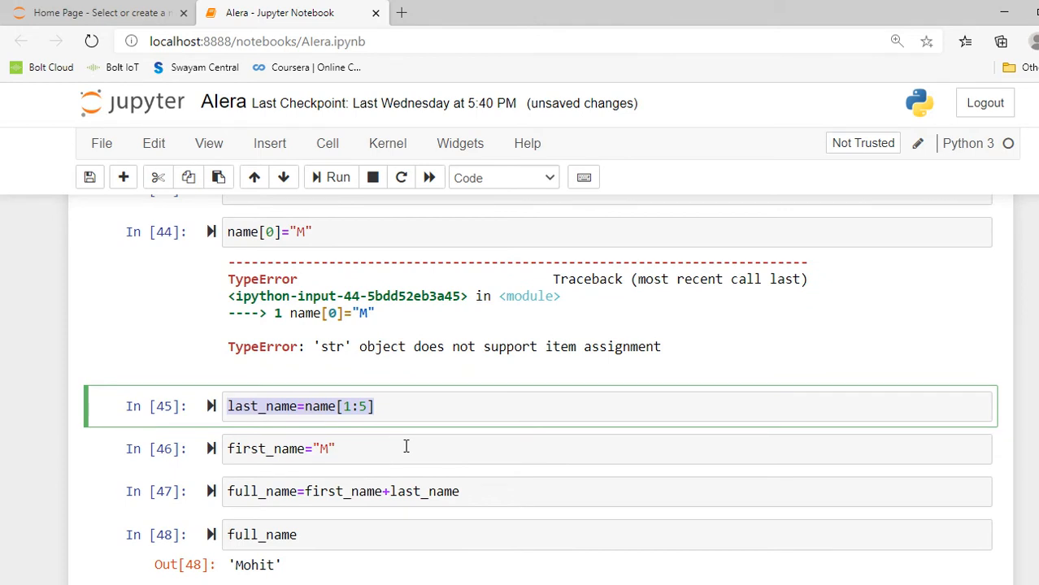
scroll(406, 445, down, 3)
click(276, 417)
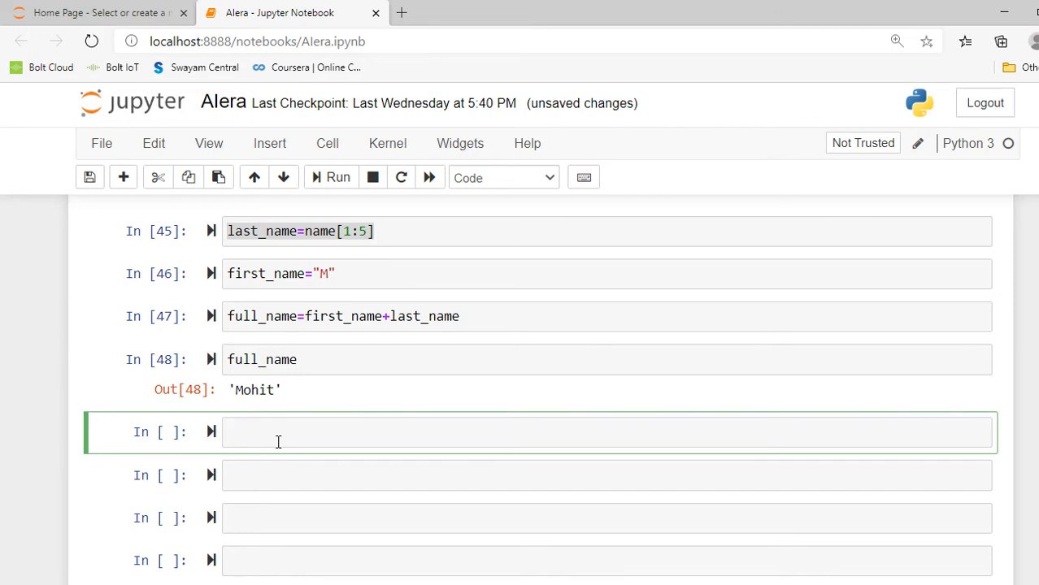
text(x=)
text("Hello)
text(Word=)
Run x="Hello World!" and y="Its very beautifule" in two cells
key(BackSpace)
key(BackSpace)
text(ld!)
key(shift+Return)
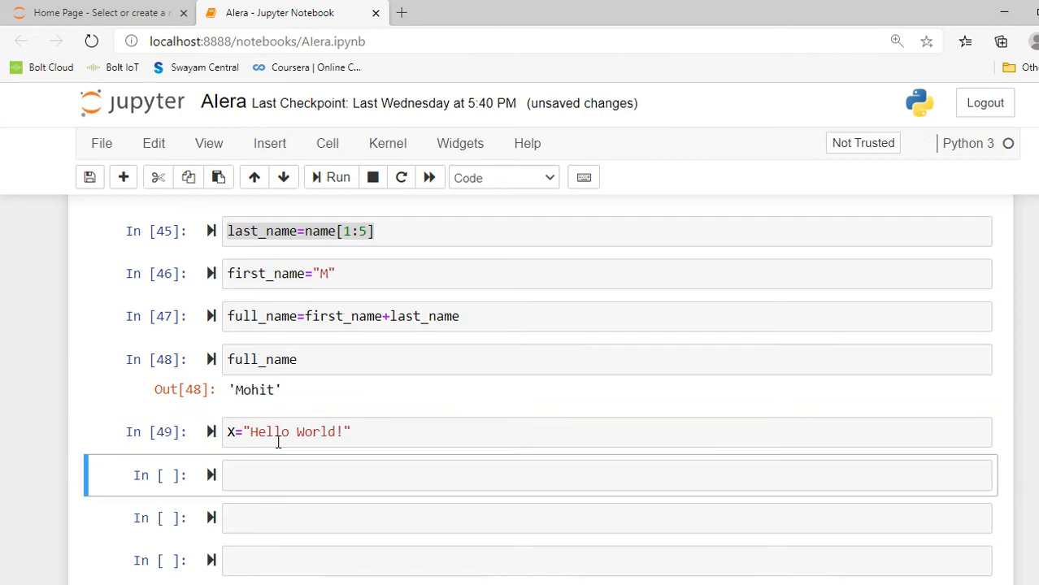
click(259, 464)
text(y=)
key(BackSpace)
text(=)
text(")
text(You)
key(BackSpace)
key(BackSpace)
key(BackSpace)
text(Its very )
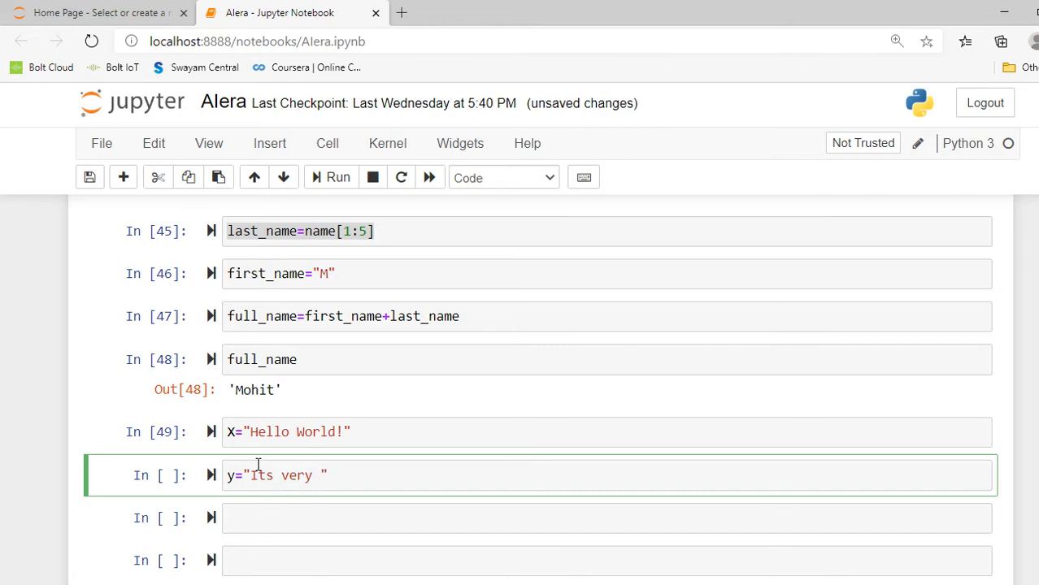
text(bea)
text(utiful)
text(e)
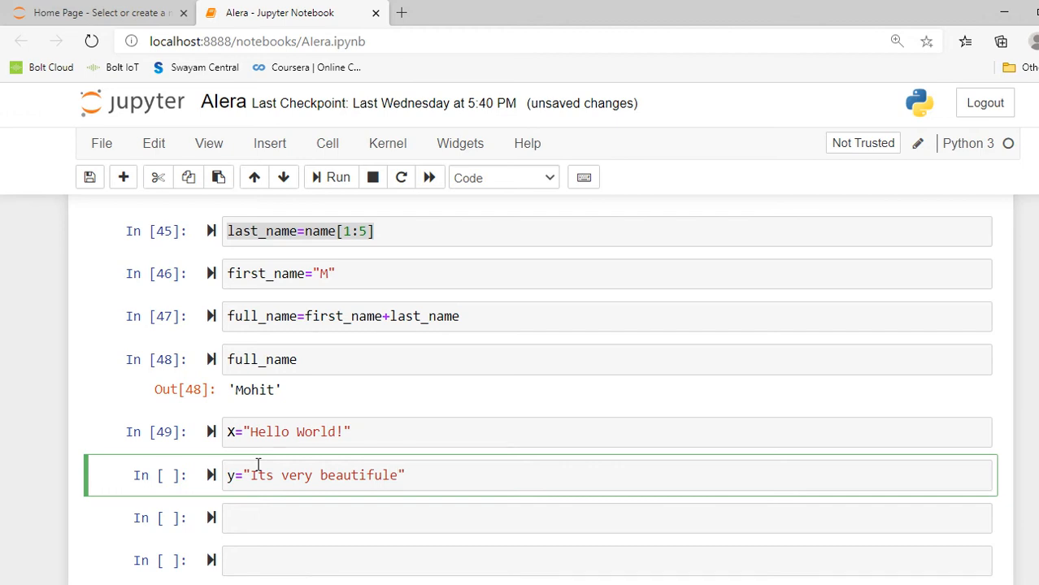
key(shift+Return)
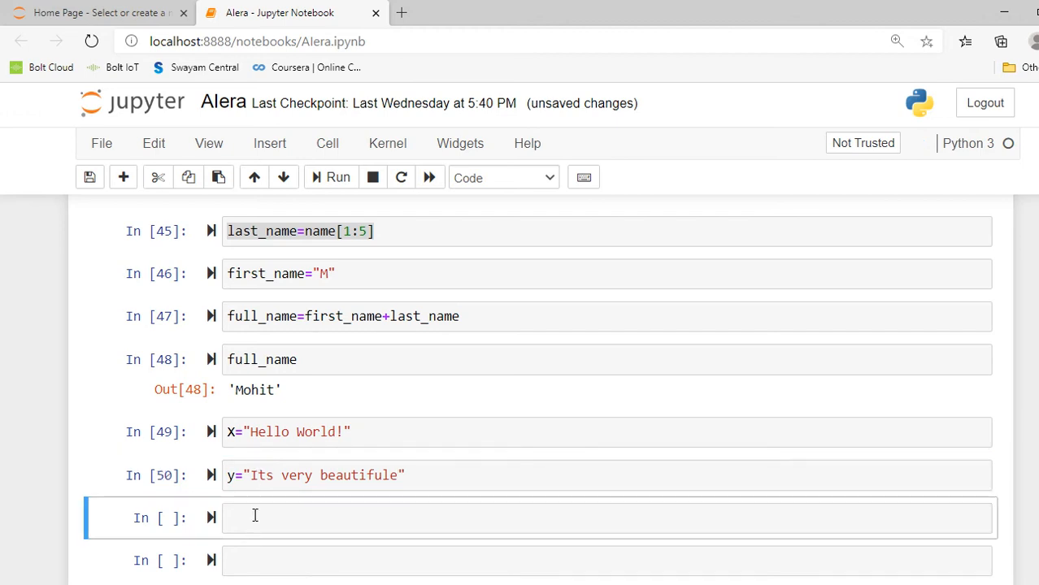
Add a leading space to y, then run z=x+y and z to show the concatenation
click(247, 513)
text(z=x)
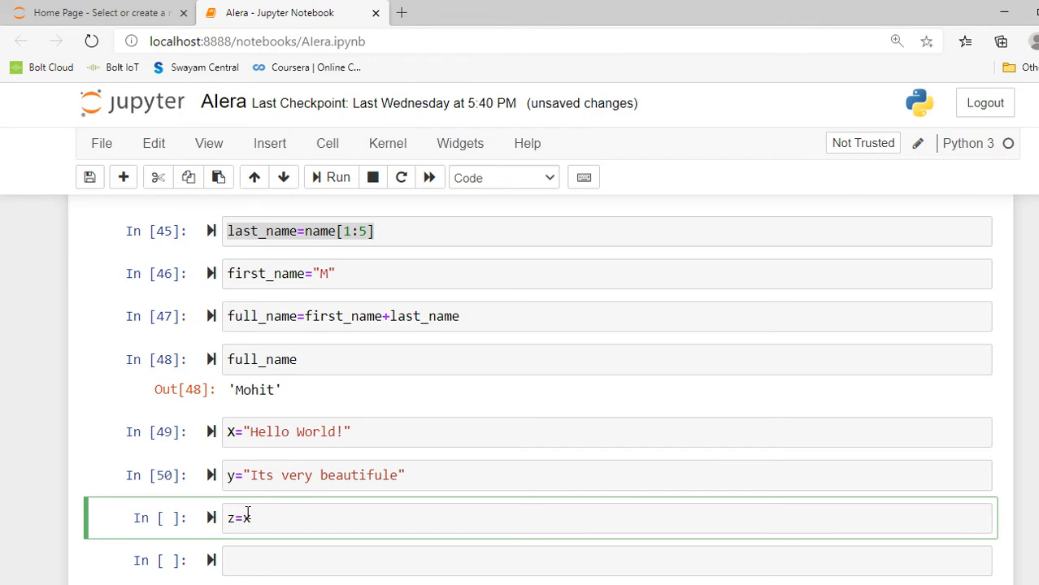
text(+y)
click(252, 475)
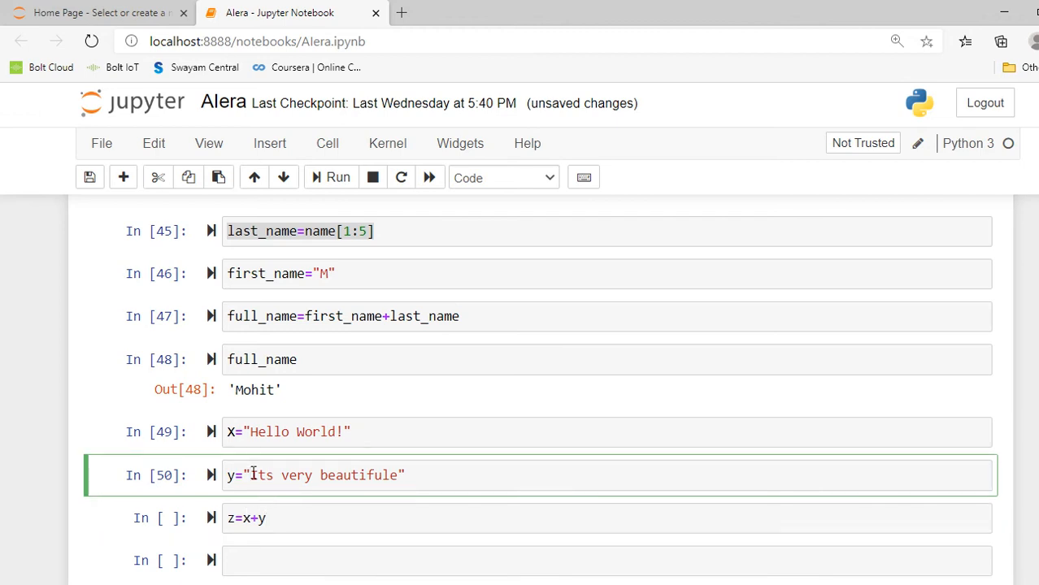
click(293, 525)
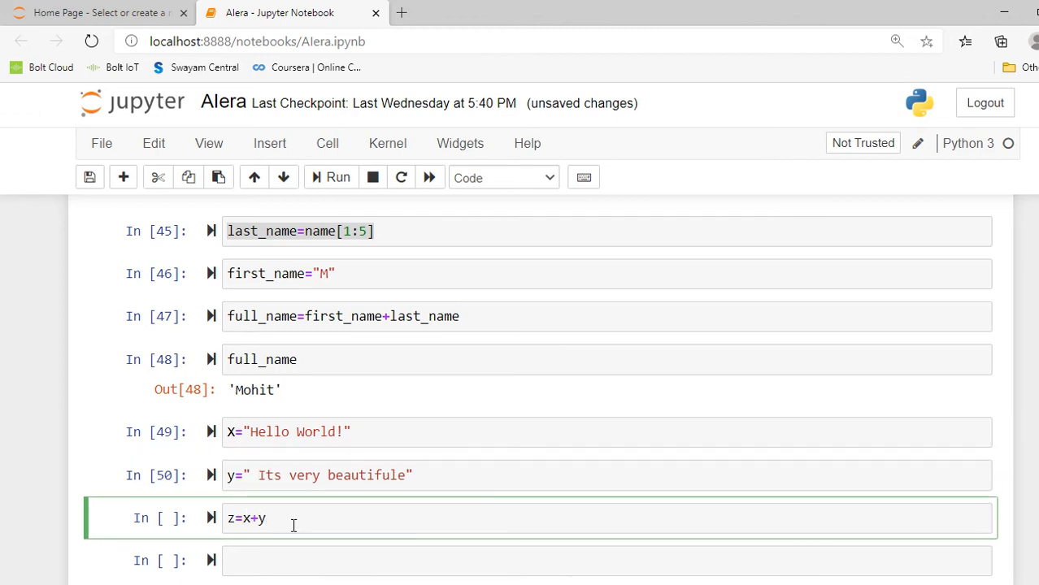
key(Return)
text(z)
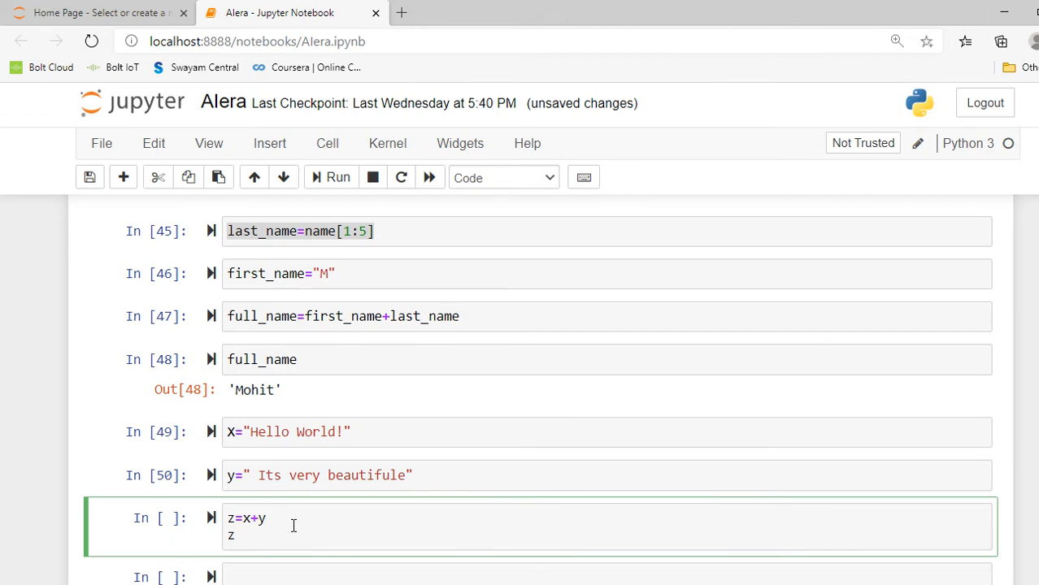
key(shift+Return)
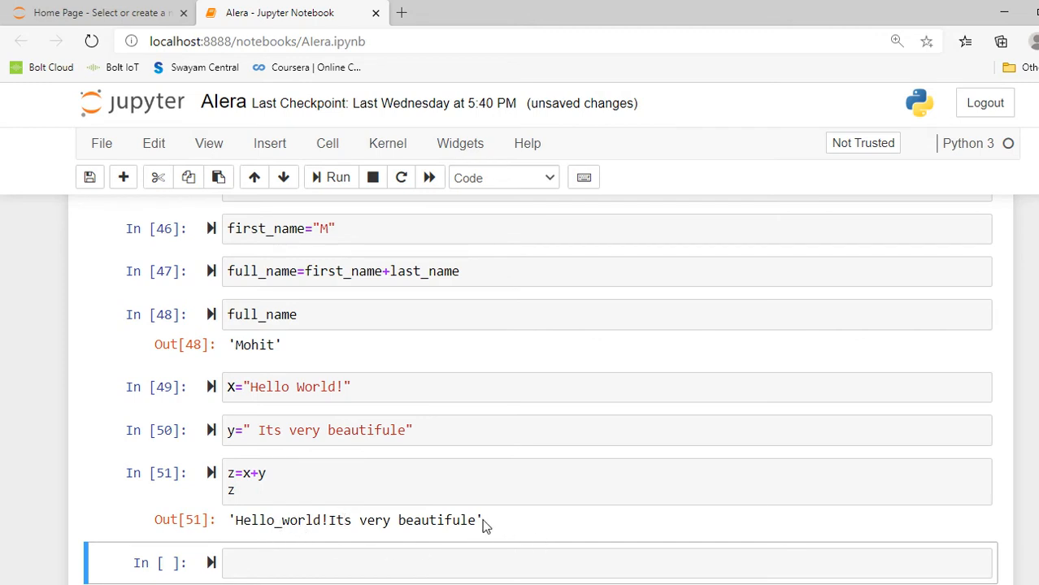
scroll(435, 473, up, 1)
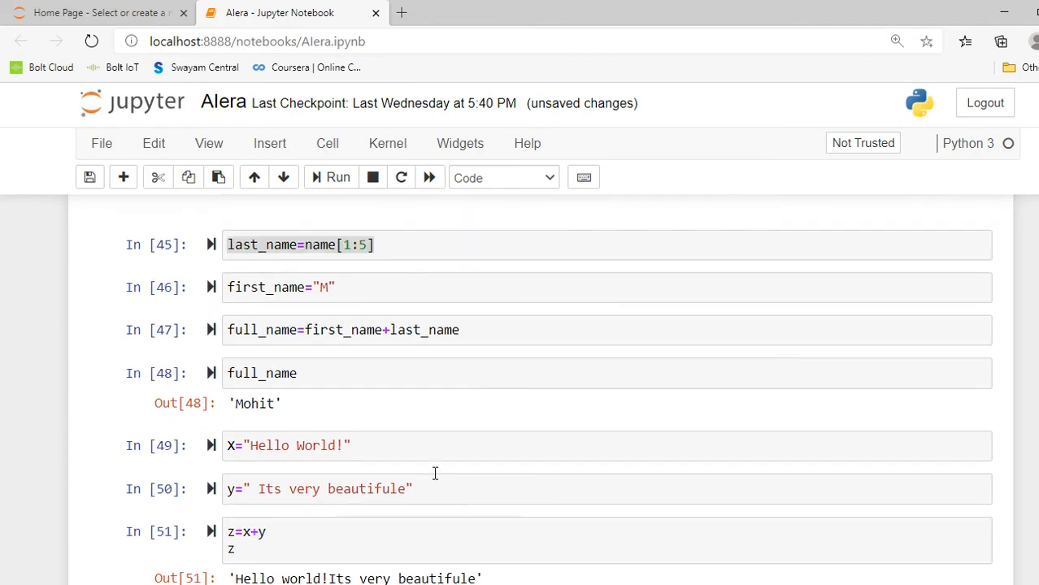
scroll(435, 473, down, 1)
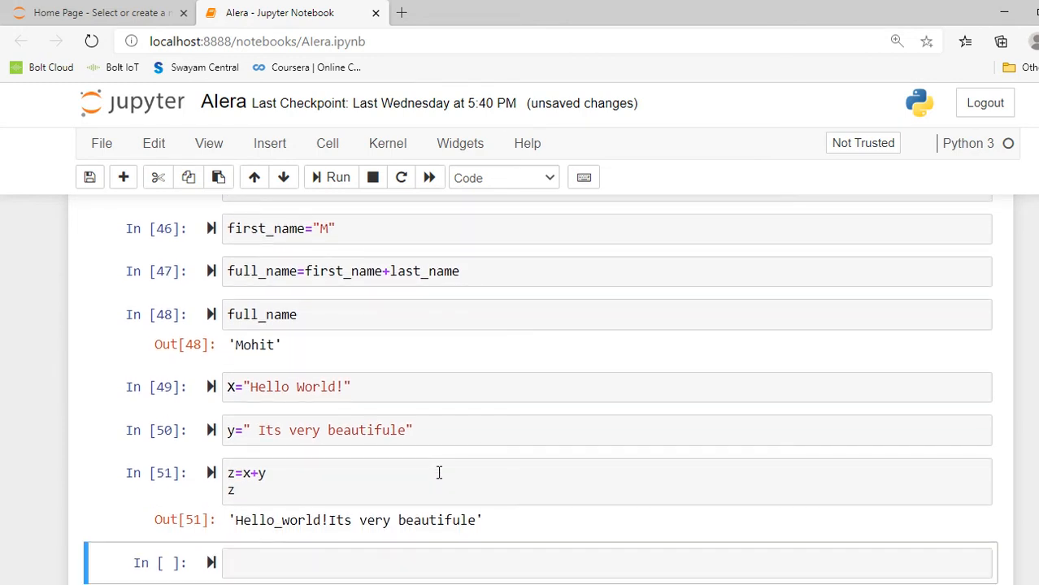
scroll(435, 476, down, 2)
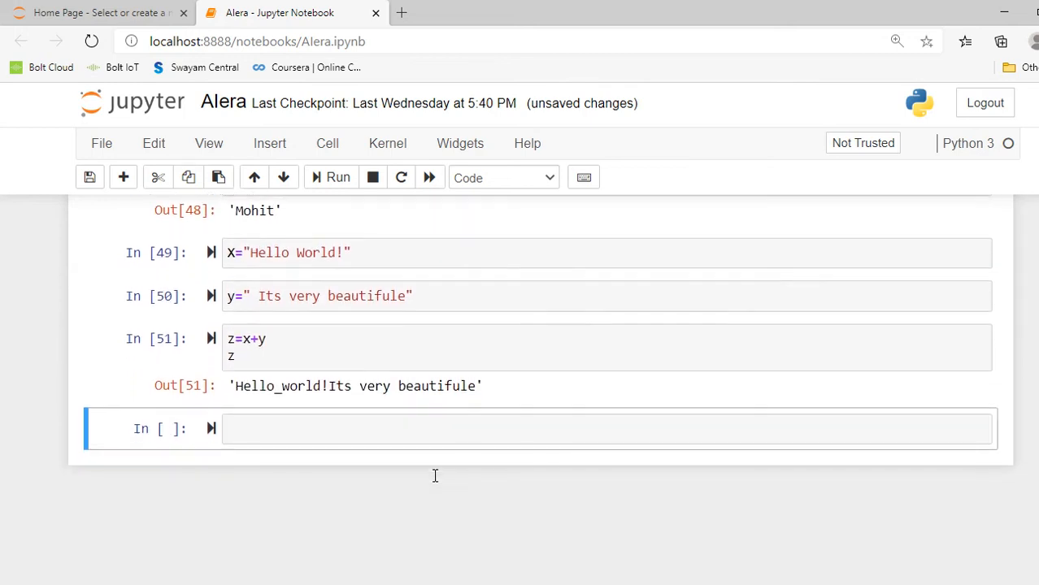
Clear the stray cell, add empty cells and run letter="A"
click(293, 427)
text(a)
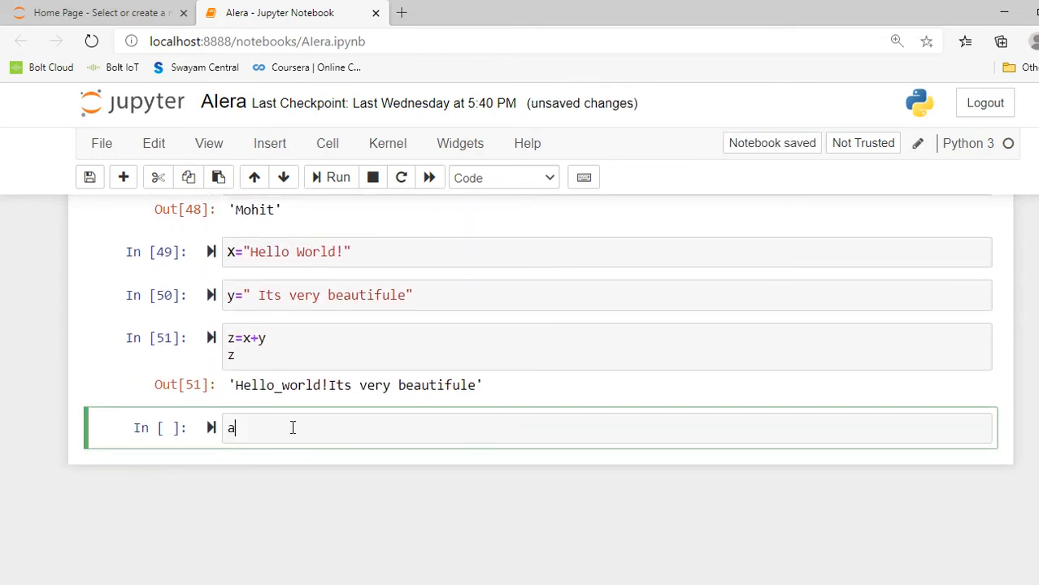
text(a)
key(BackSpace)
key(BackSpace)
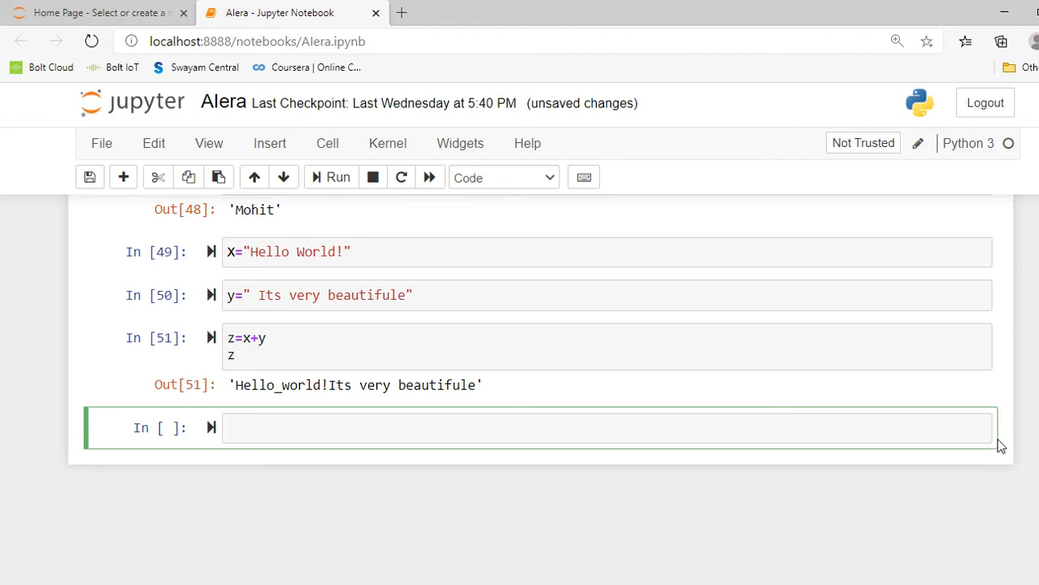
key(Escape)
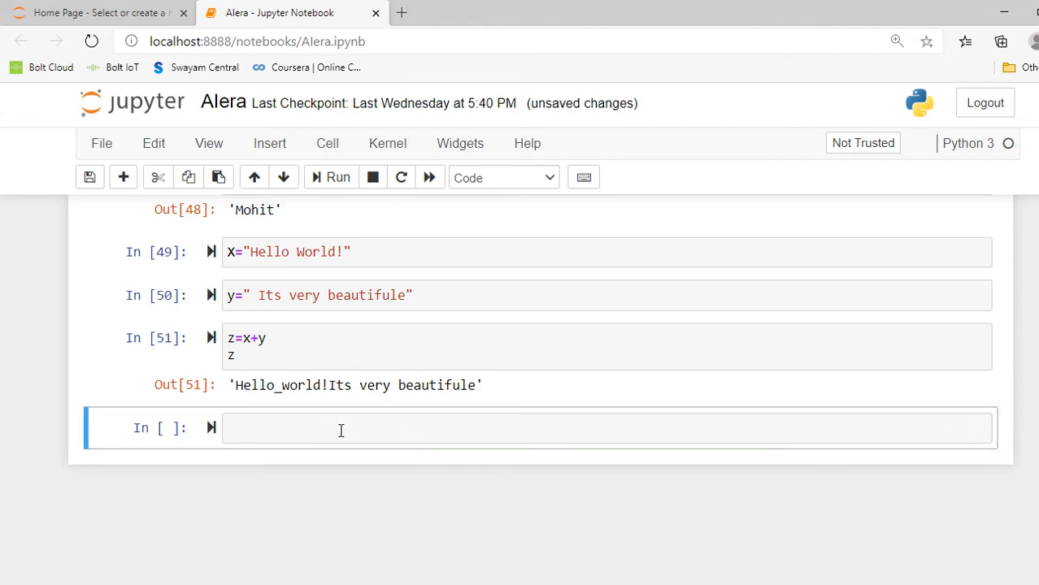
key(a)
key(a)
key(a)
key(a)
key(a)
scroll(341, 430, up, 2)
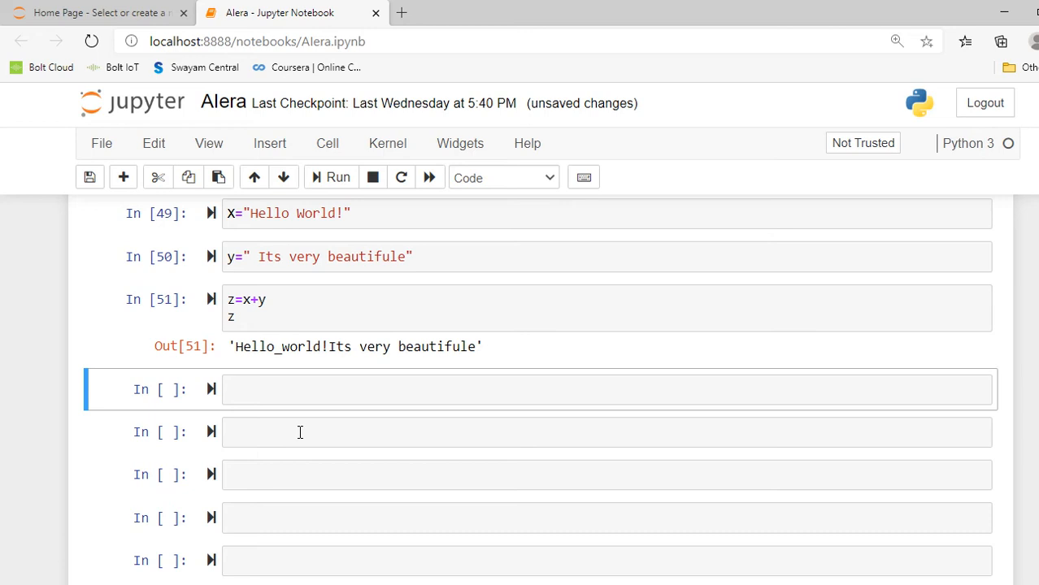
click(302, 434)
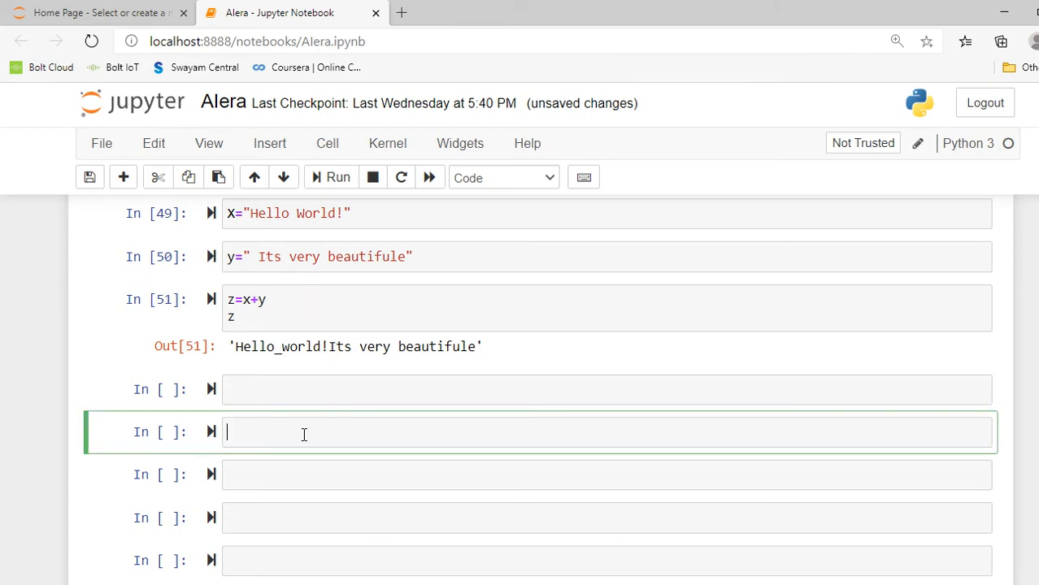
text(letter=)
text("A)
text(")
key(shift+Return)
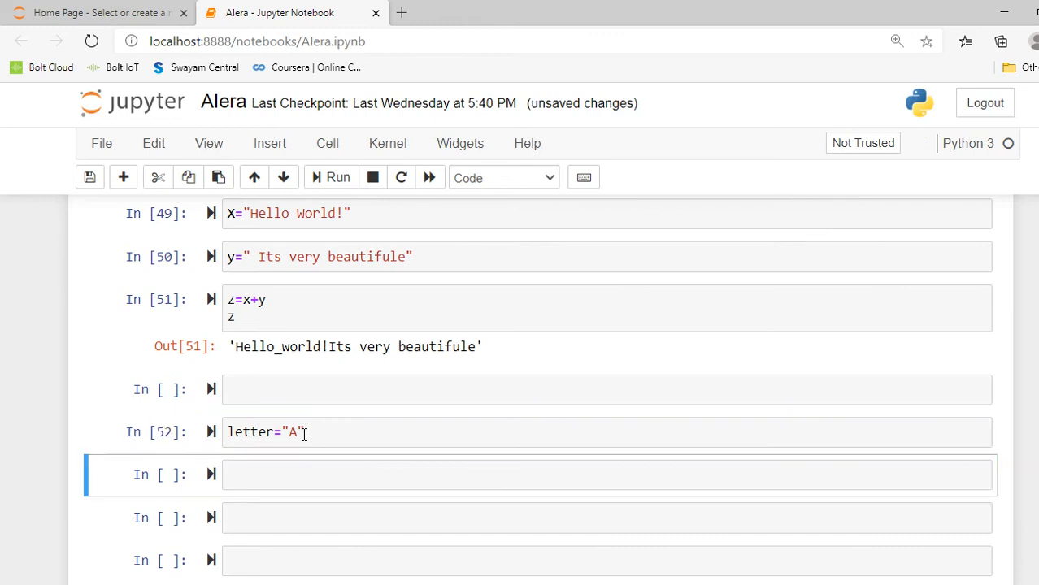
Run letter*10 to output 'AAAAAAAAAA'
click(264, 480)
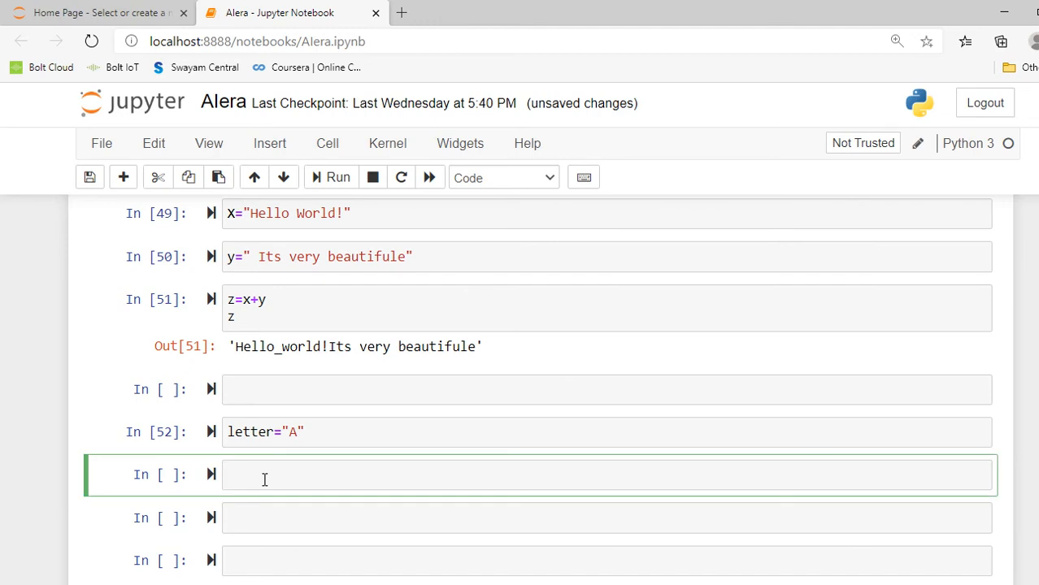
text(letter)
text(*)
text(10)
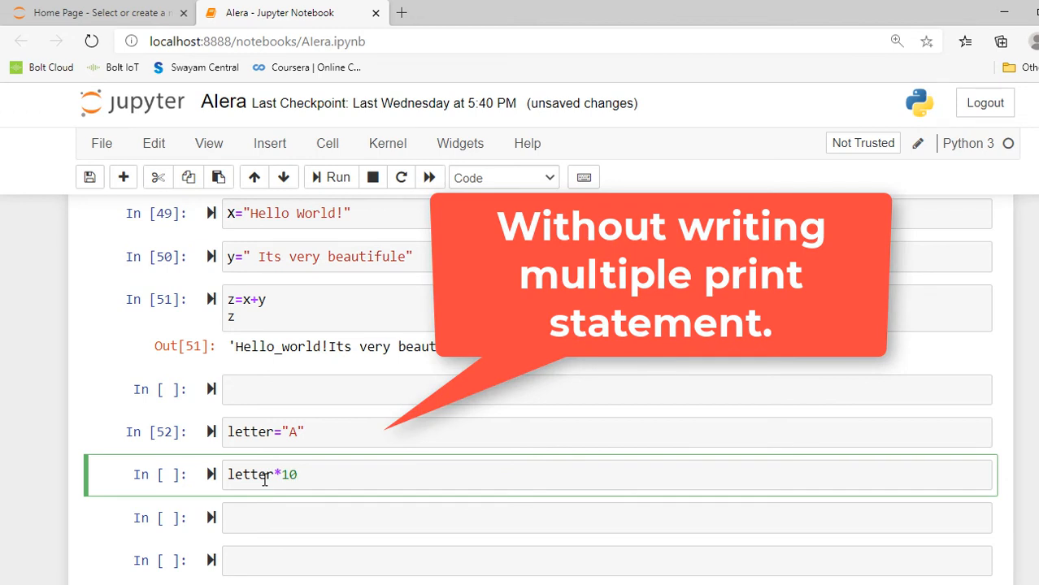
key(shift+Return)
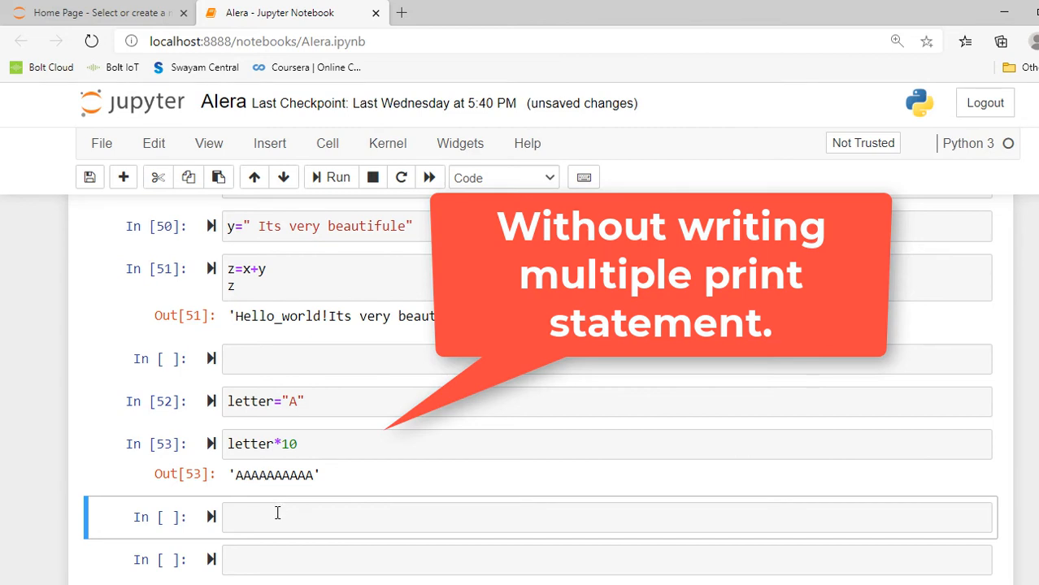
Run s="Hello world" in a new cell, fixing typos along the way
click(271, 510)
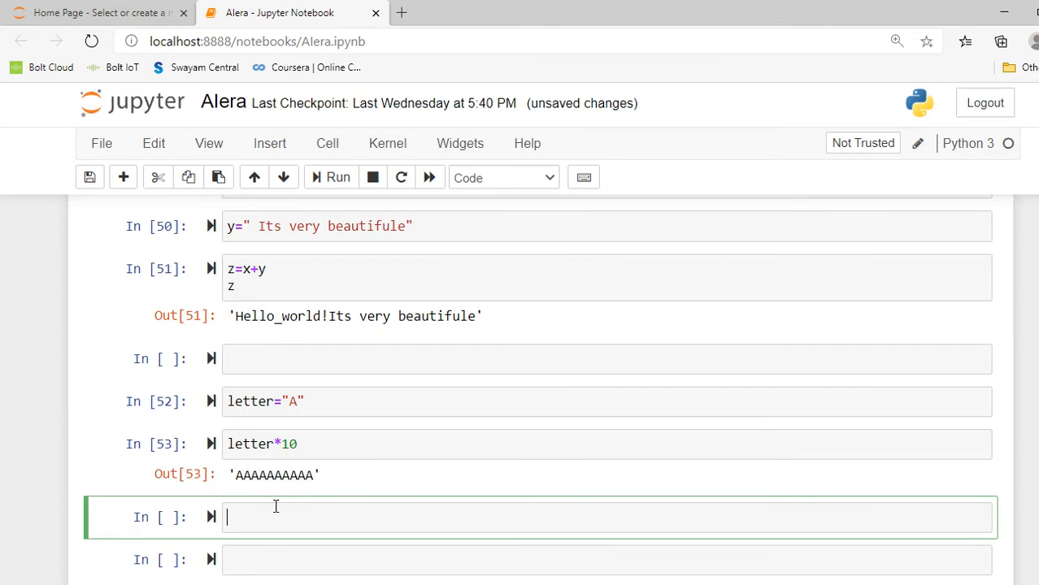
text(x)
key(BackSpace)
text(s=H)
key(BackSpace)
text("Hello world)
key(shift+Return)
scroll(287, 436, down, 2)
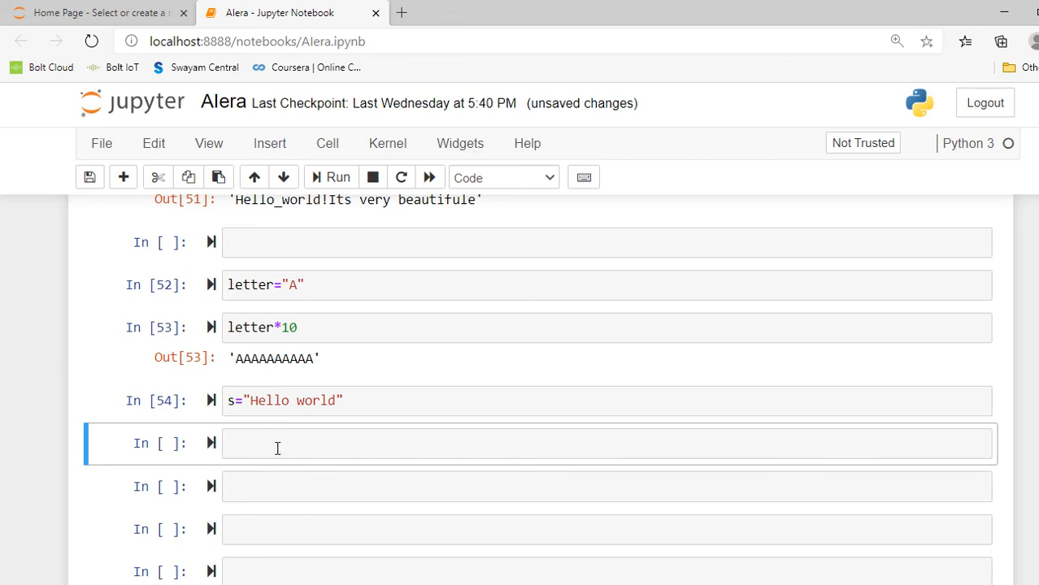
Run s.upper() giving 'HELLO WORLD' and s.lower() giving 'hello world'
click(277, 448)
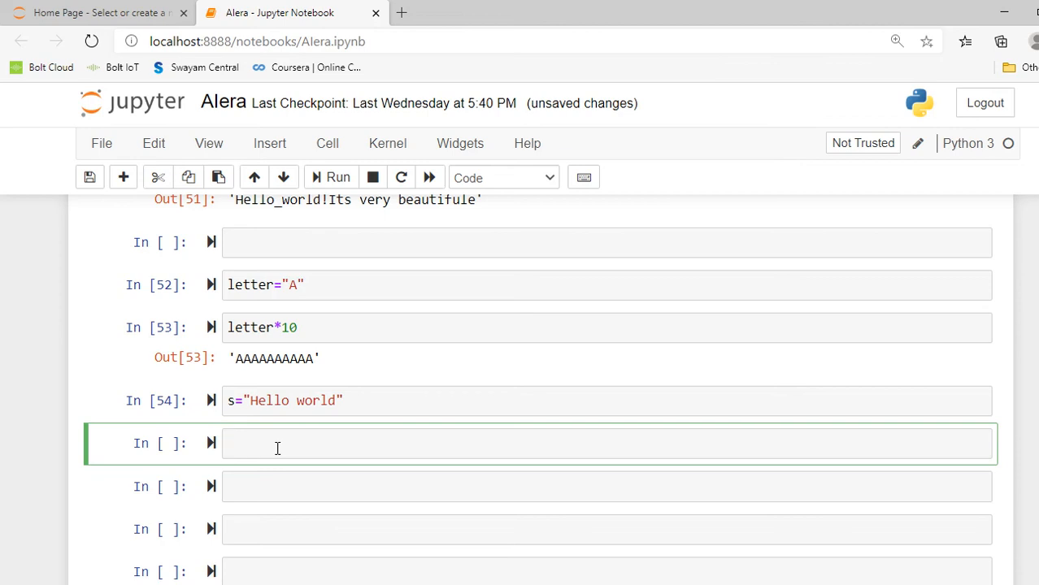
text(s.upper()
key(shift+Return)
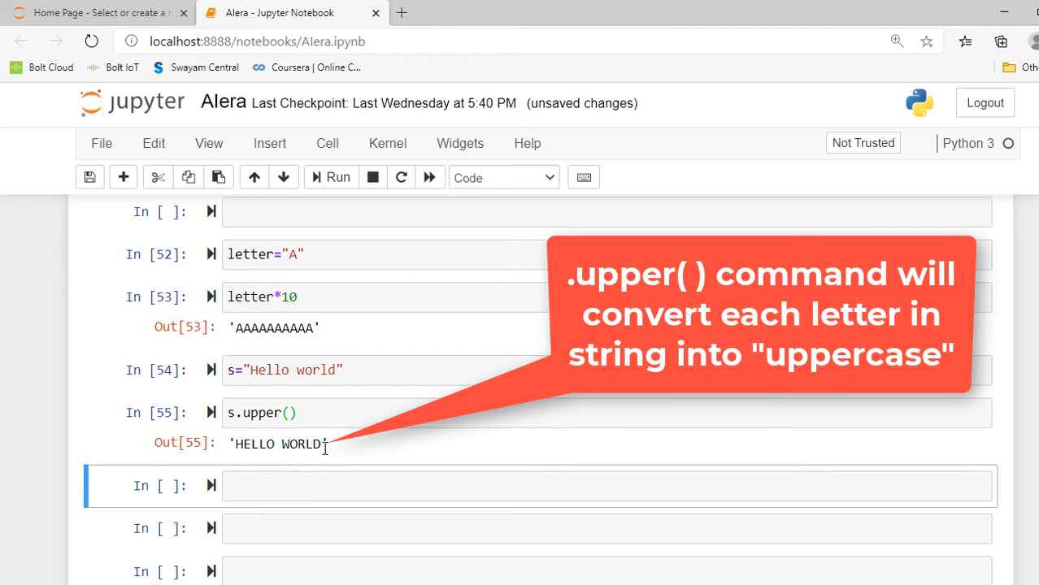
click(290, 492)
text(s.)
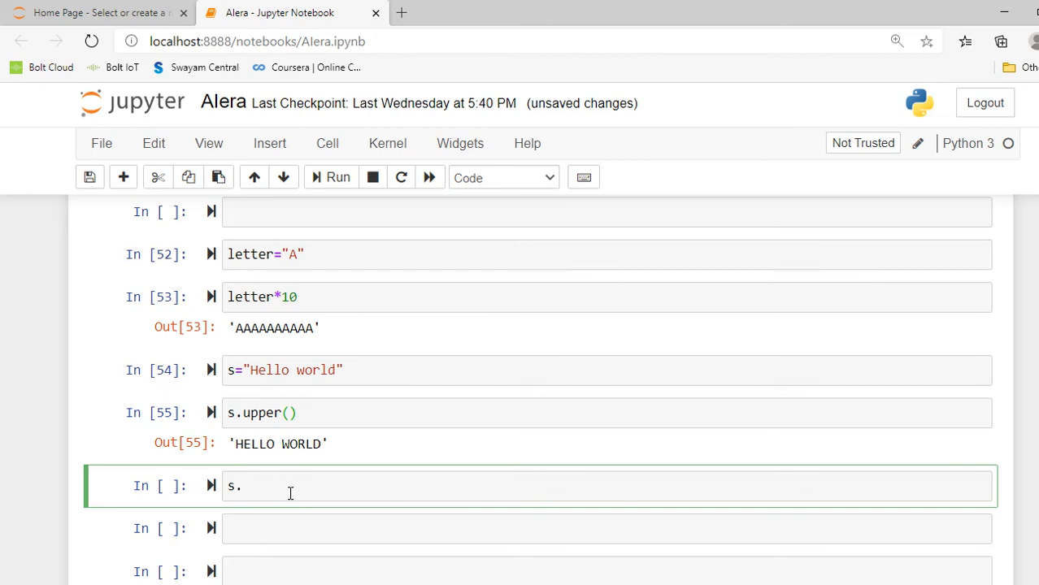
text(lower())
key(shift+Return)
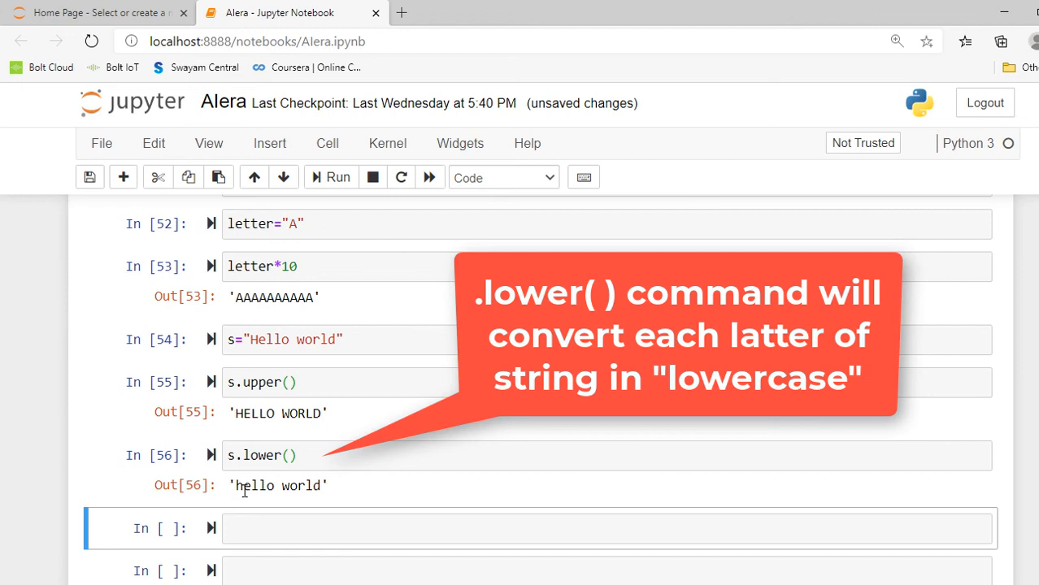
Run s.split() to output ['Hello', 'world']
click(253, 529)
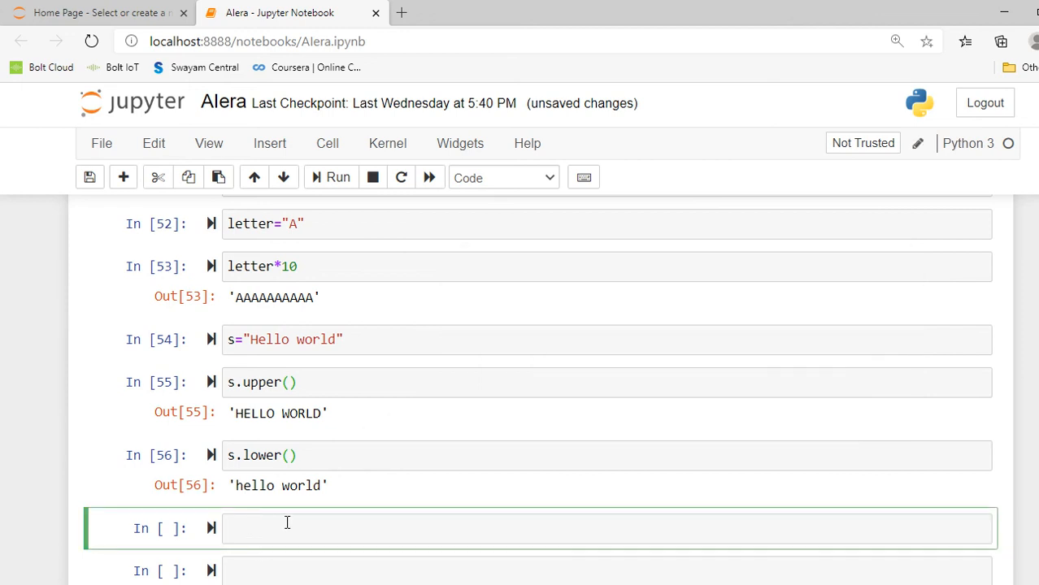
scroll(280, 508, down, 2)
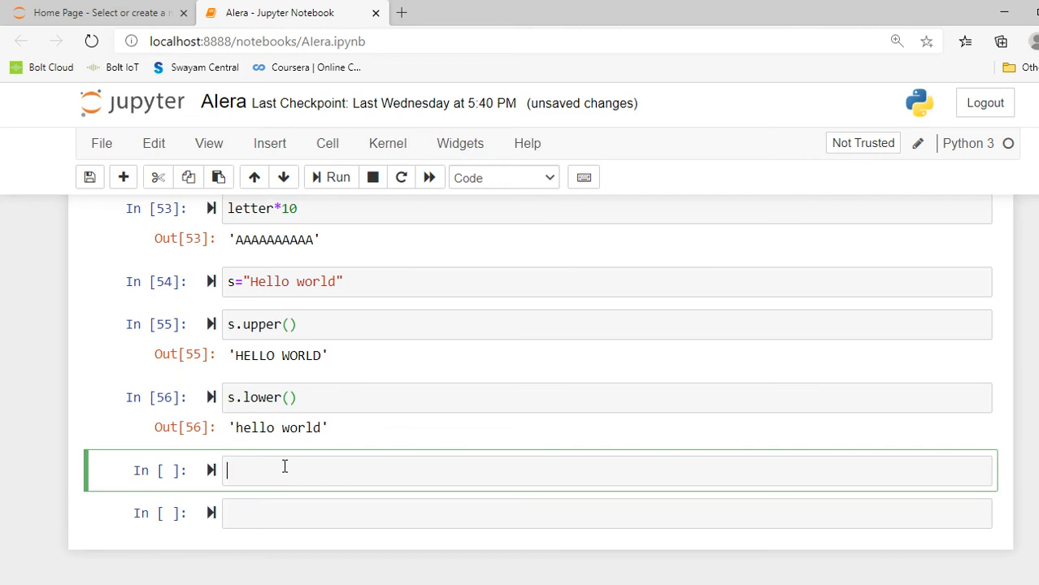
text(s)
text(s)
key(BackSpace)
key(BackSpace)
text(.split()
key(shift+Return)
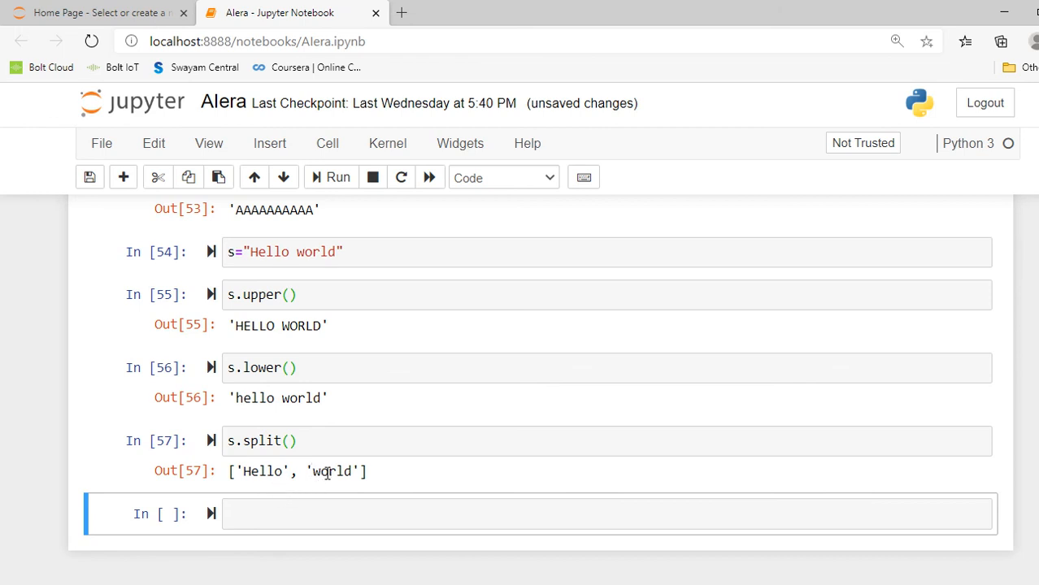
scroll(419, 478, down, 1)
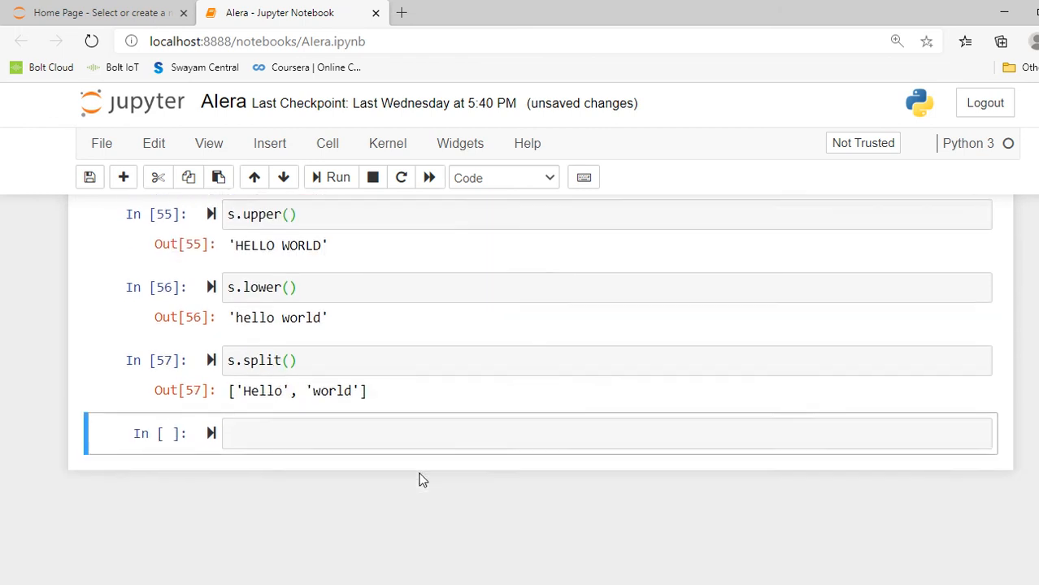
scroll(419, 479, up, 1)
scroll(317, 462, up, 2)
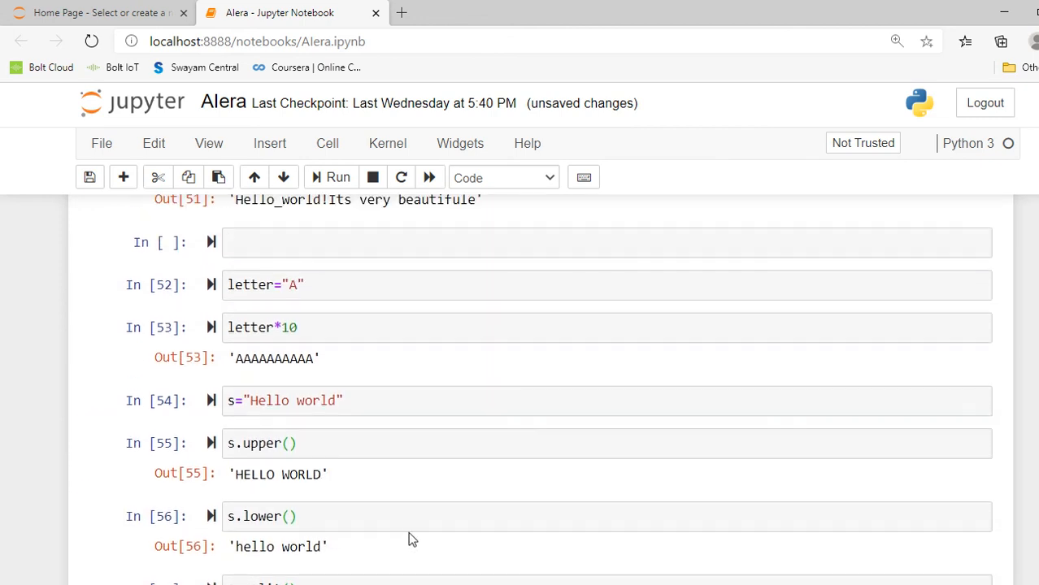
scroll(410, 536, down, 2)
scroll(416, 463, up, 2)
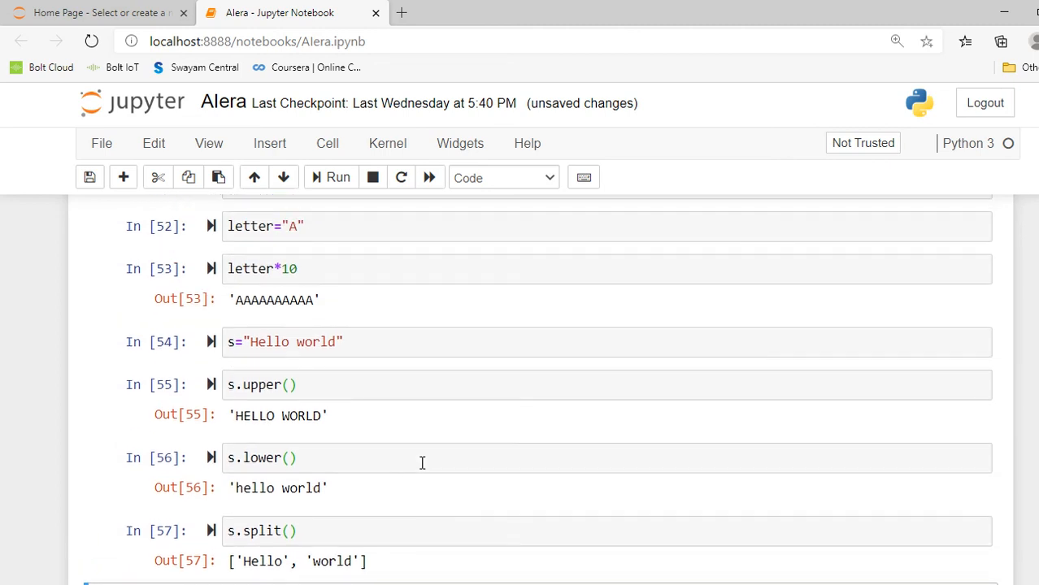